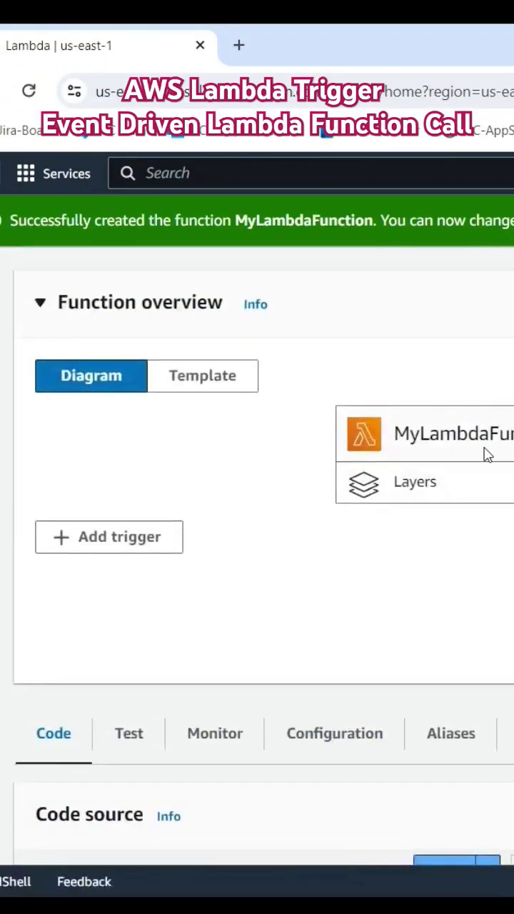
{"action": "scroll", "coordinate": [378, 370], "scroll_direction": "up", "scroll_amount": 2}
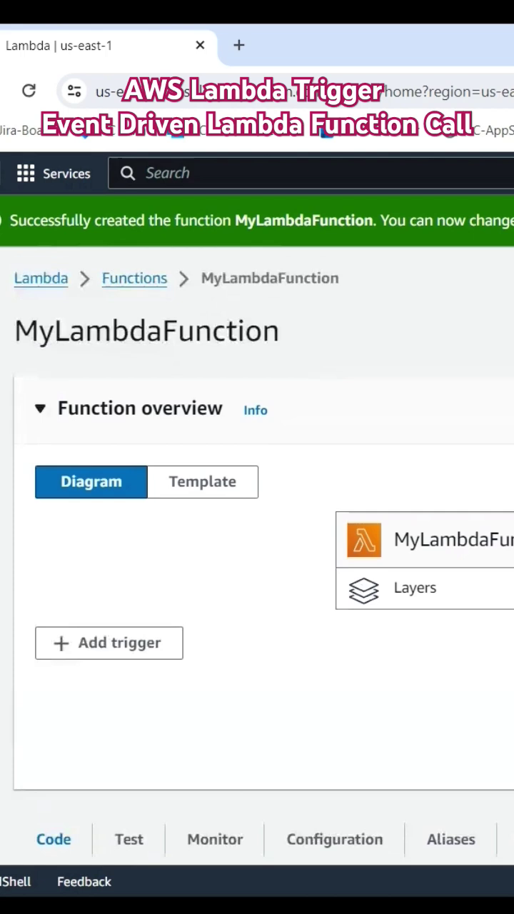
{"action": "scroll", "coordinate": [469, 412], "scroll_direction": "down", "scroll_amount": 3}
{"action": "scroll", "coordinate": [469, 412], "scroll_direction": "up", "scroll_amount": 3}
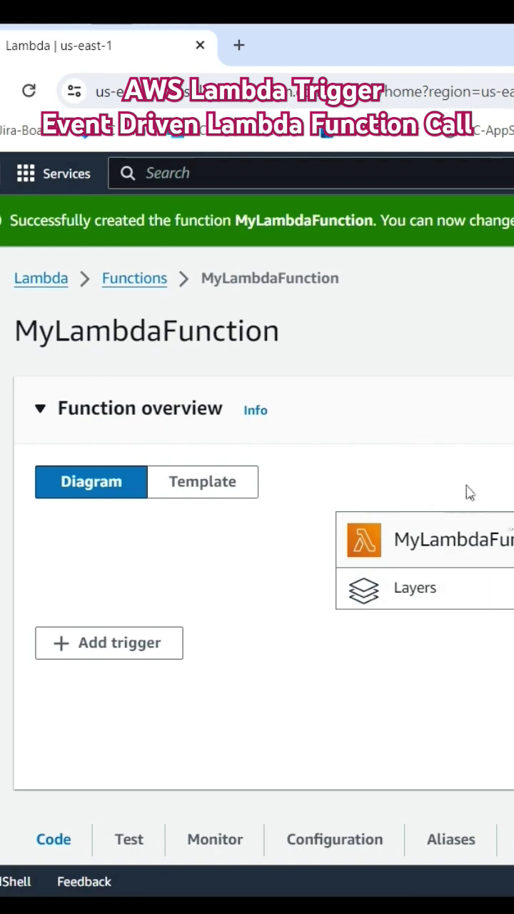
{"action": "scroll", "coordinate": [473, 561], "scroll_direction": "down", "scroll_amount": 2}
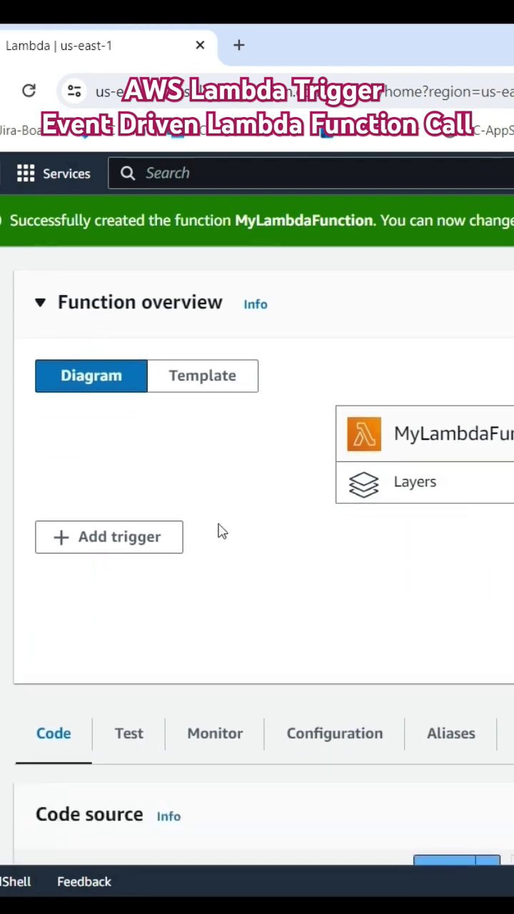
Start adding a trigger to MyLambdaFunction and list the available trigger event sources.
{"action": "double_click", "coordinate": [414, 433]}
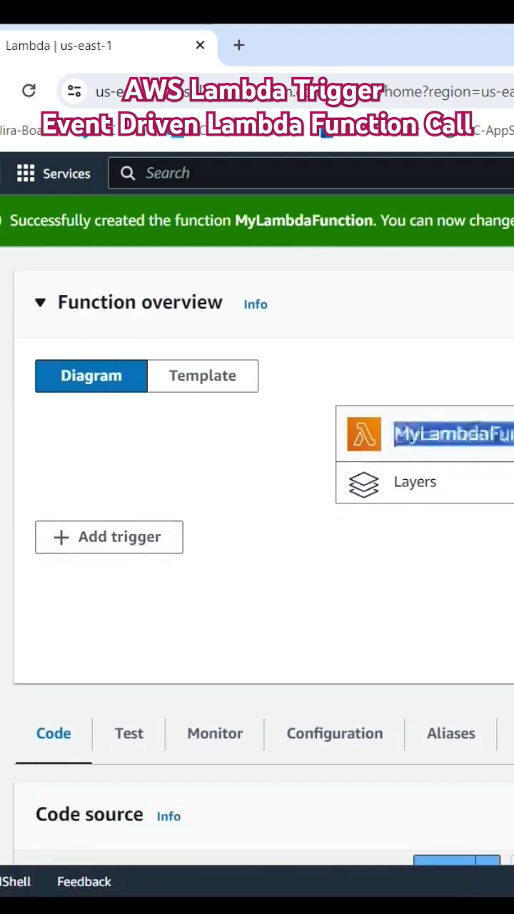
{"action": "left_click", "coordinate": [131, 544]}
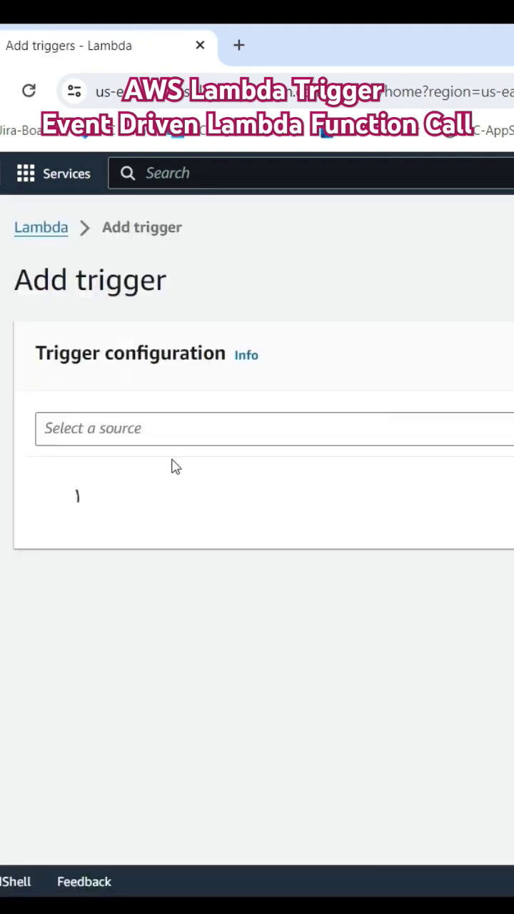
{"action": "left_click", "coordinate": [176, 432]}
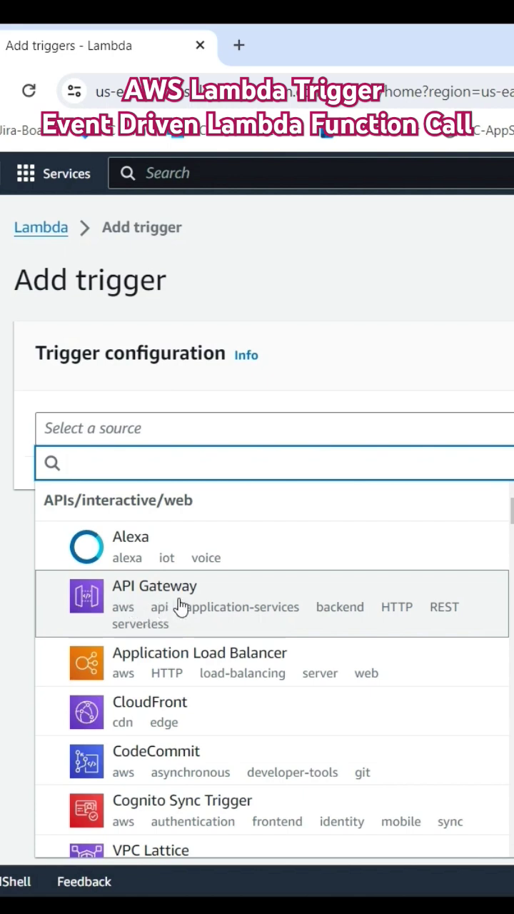
{"action": "scroll", "coordinate": [164, 614], "scroll_direction": "down", "scroll_amount": 2}
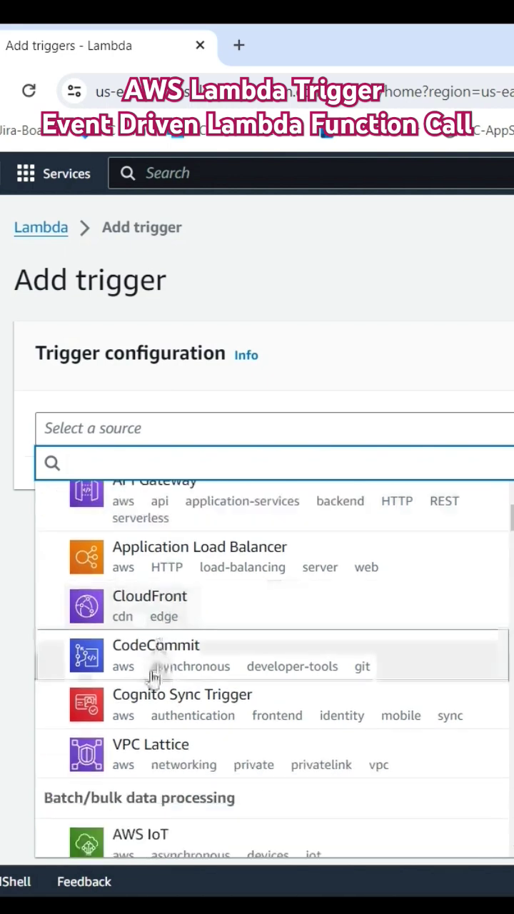
{"action": "scroll", "coordinate": [164, 628], "scroll_direction": "up", "scroll_amount": 2}
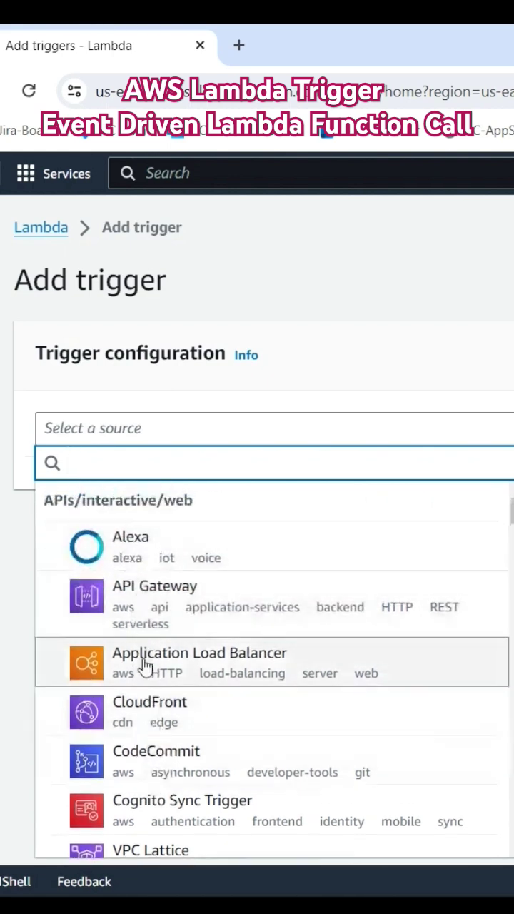
{"action": "scroll", "coordinate": [150, 664], "scroll_direction": "down", "scroll_amount": 2}
{"action": "scroll", "coordinate": [150, 686], "scroll_direction": "down", "scroll_amount": 2}
{"action": "scroll", "coordinate": [152, 700], "scroll_direction": "down", "scroll_amount": 2}
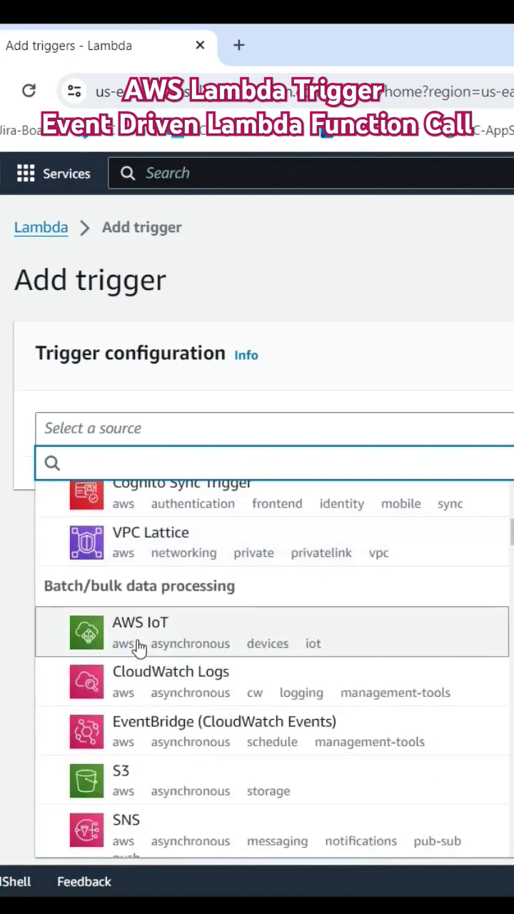
{"action": "scroll", "coordinate": [152, 701], "scroll_direction": "down", "scroll_amount": 2}
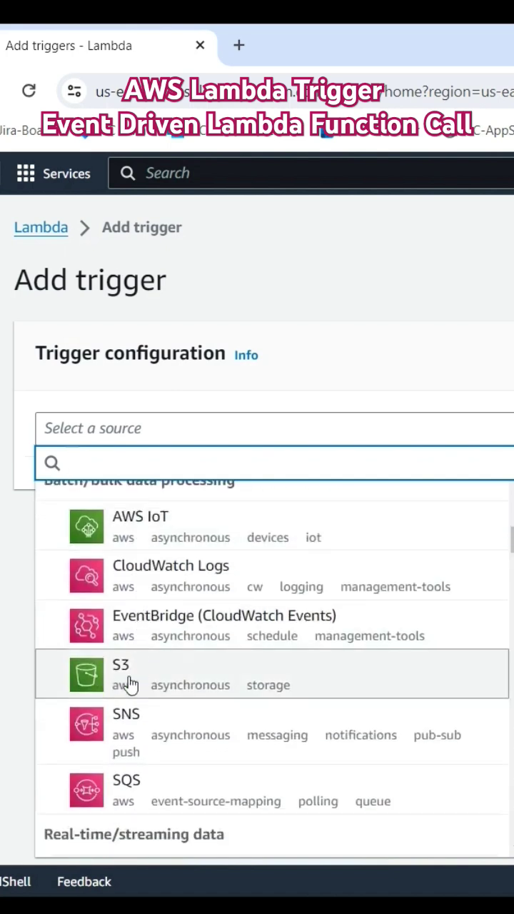